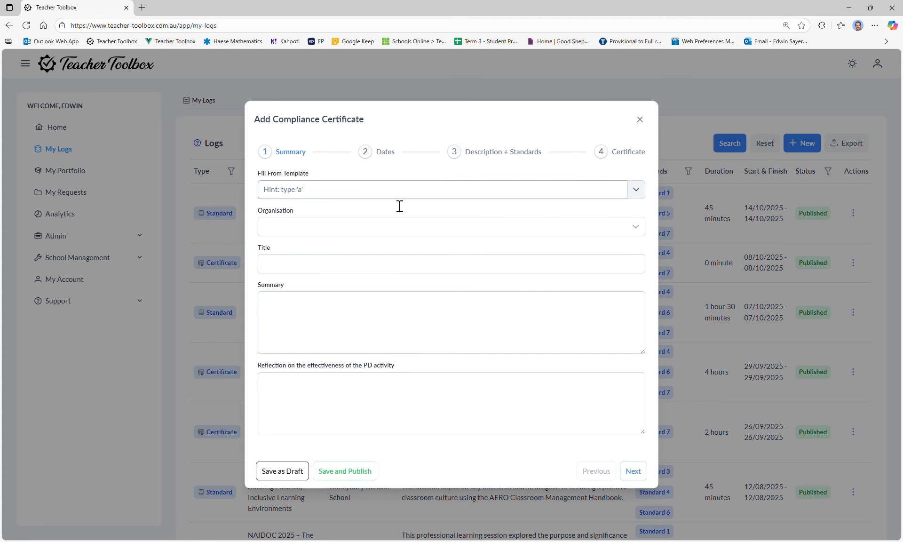
Look at the expiry date and certificate file fields in the Certificate section, including the date picker, and return to the Summary.
left_click(374, 191)
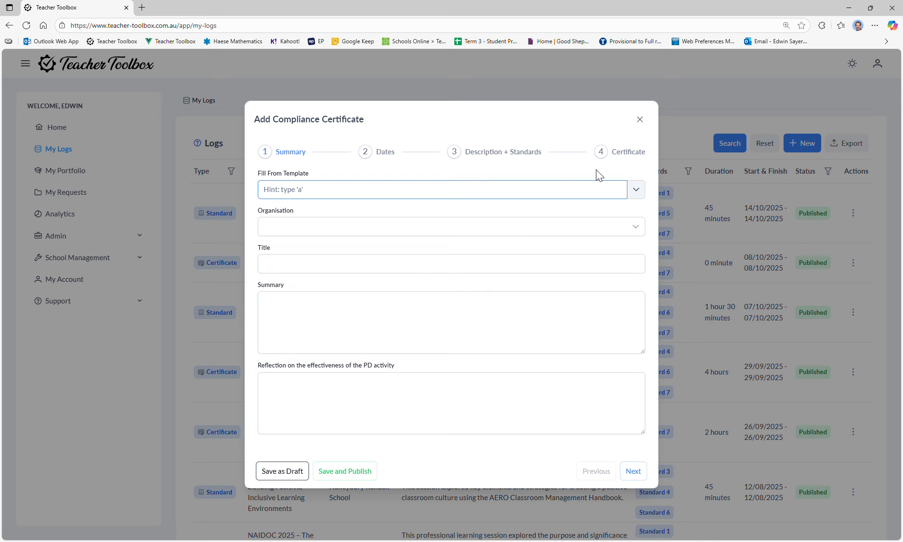
left_click(626, 151)
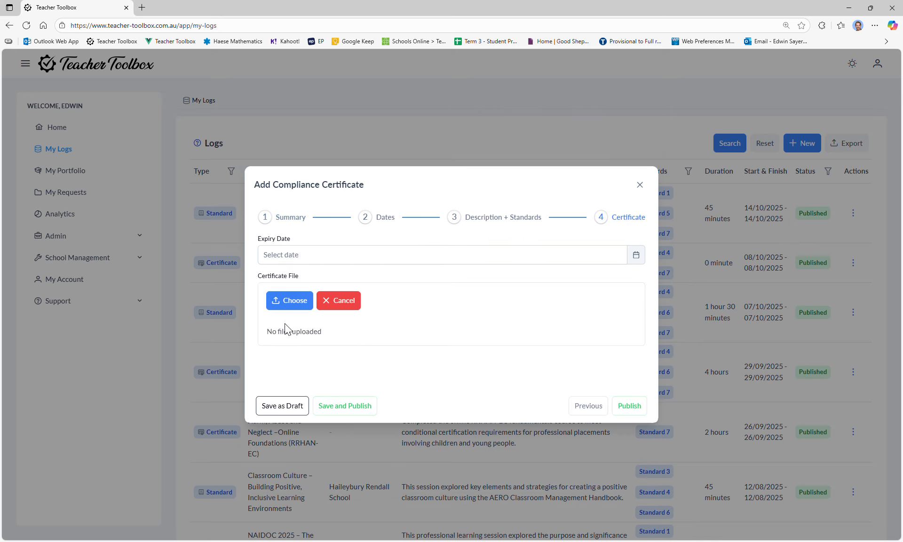
left_click(315, 254)
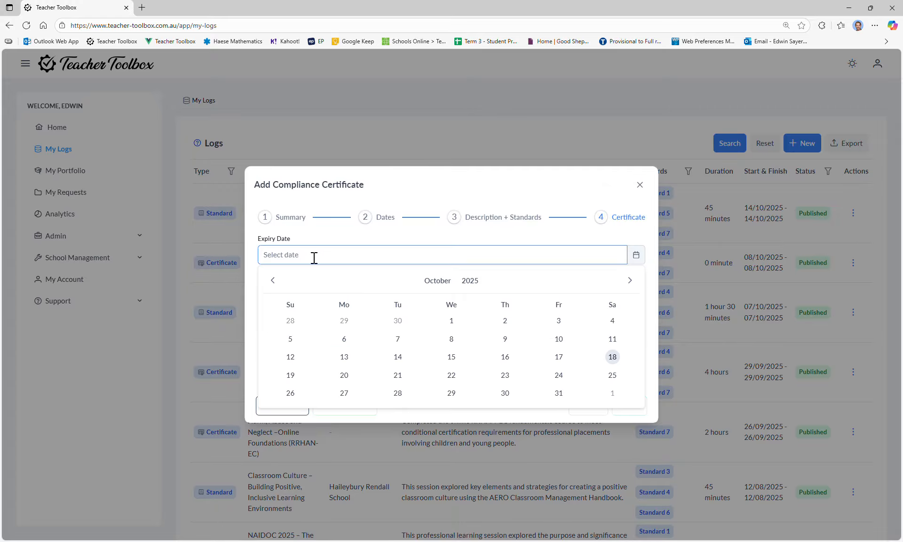
left_click(294, 221)
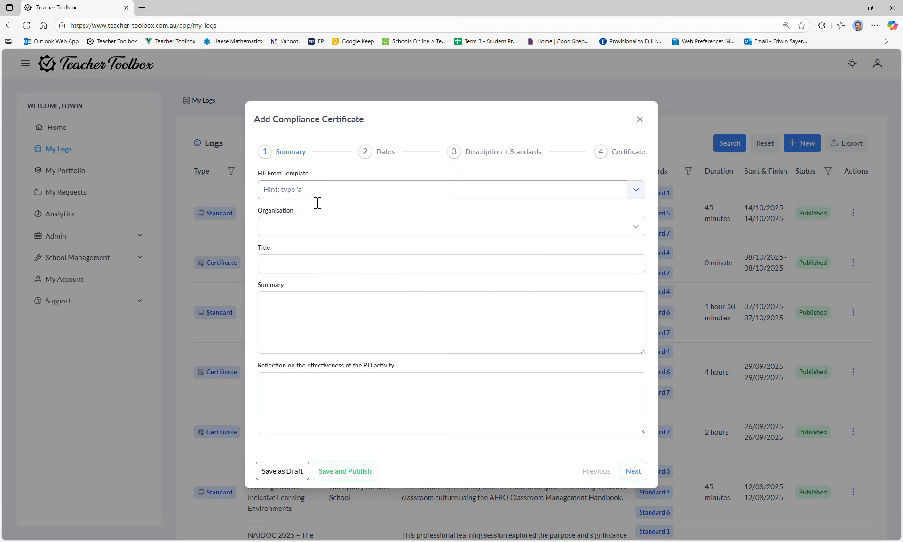
Fill the compliance certificate from the official "First Aid Course" template and check its pre-filled description and standards.
left_click(641, 194)
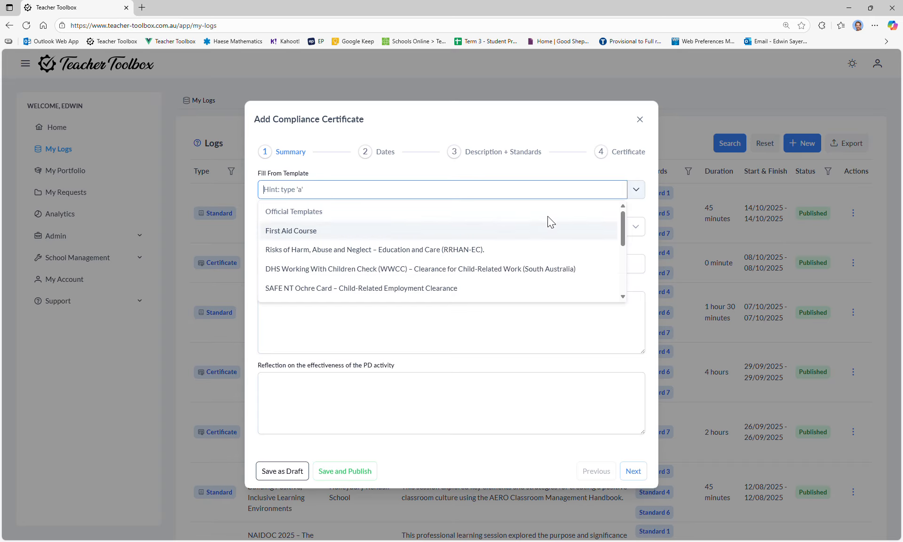
scroll(357, 214, "down", 1)
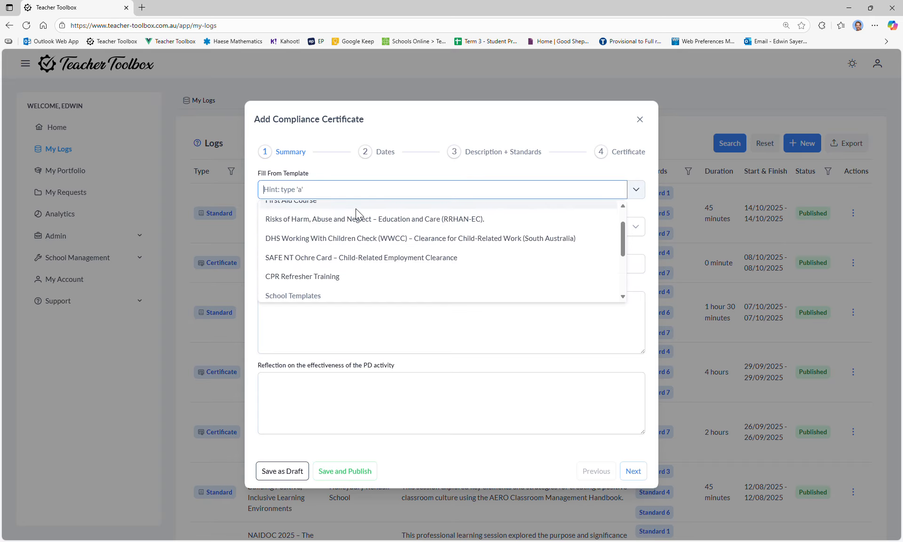
scroll(357, 213, "down", 3)
scroll(360, 214, "up", 5)
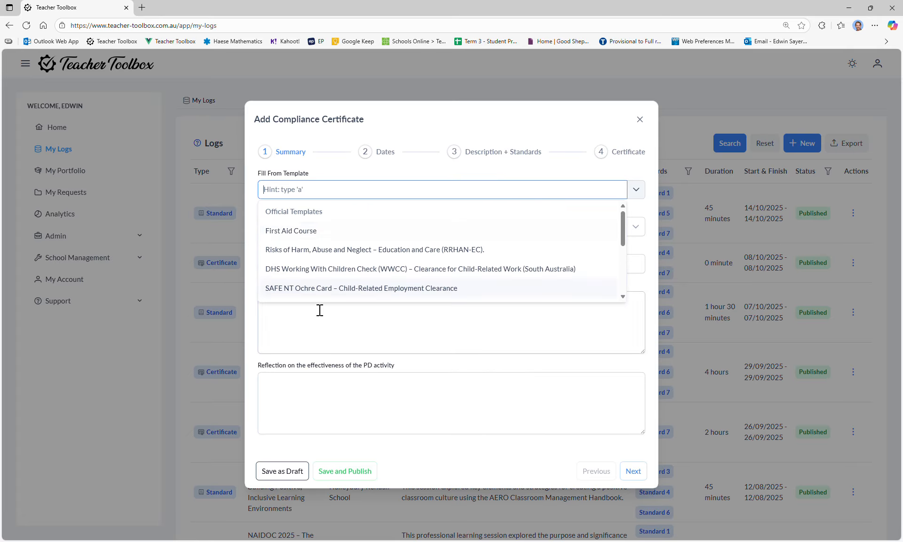
scroll(339, 233, "down", 1)
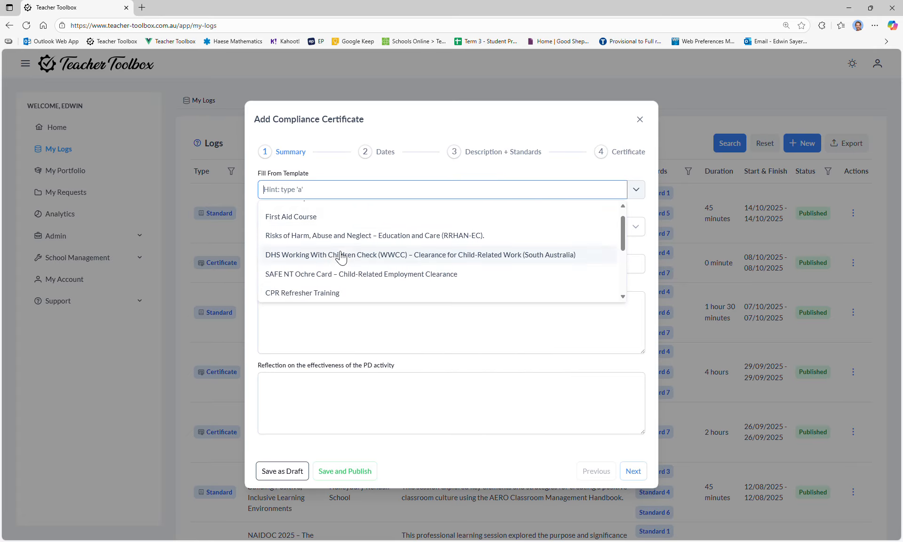
scroll(341, 258, "up", 1)
left_click(302, 232)
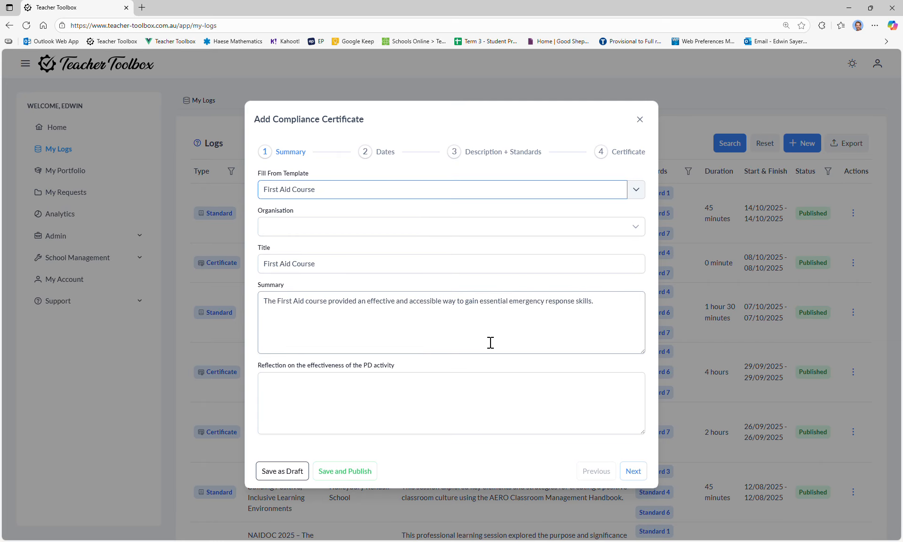
left_click(476, 154)
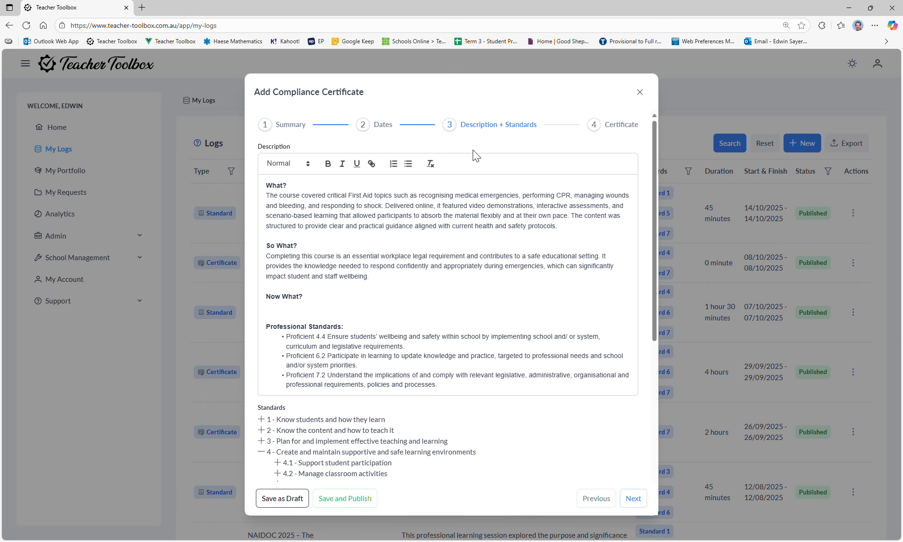
left_click(283, 126)
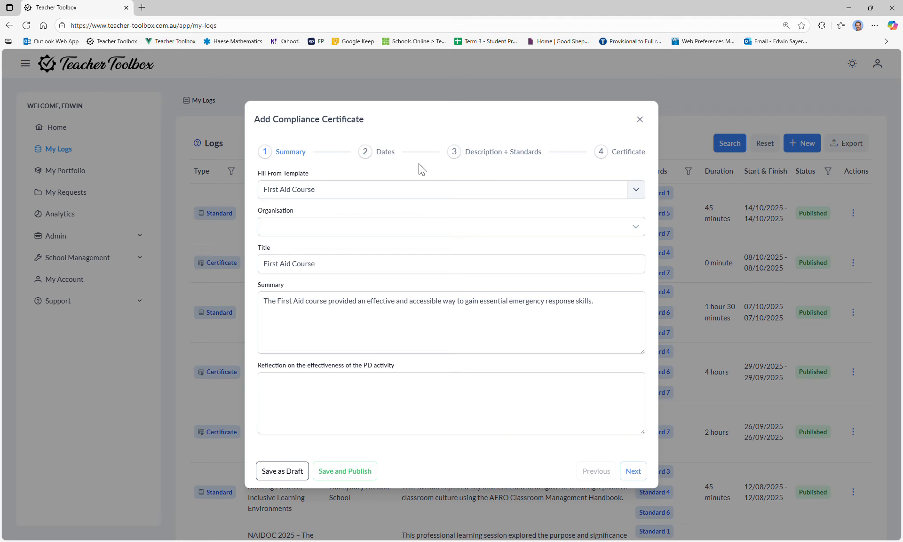
Paste a reflection about the legal requirement enhancing understanding of practical safety procedures and reinforcing the importance of preparedness in the school environment.
left_click(347, 191)
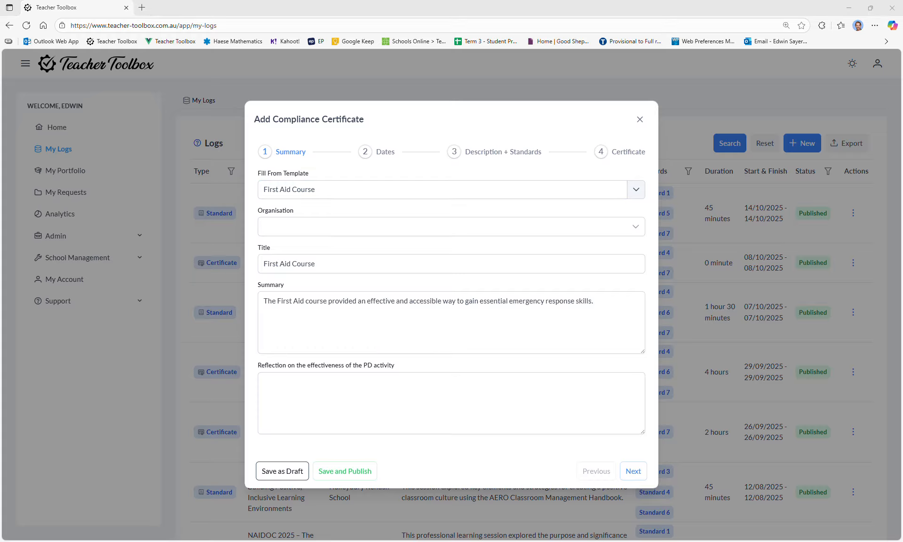
left_click(347, 413)
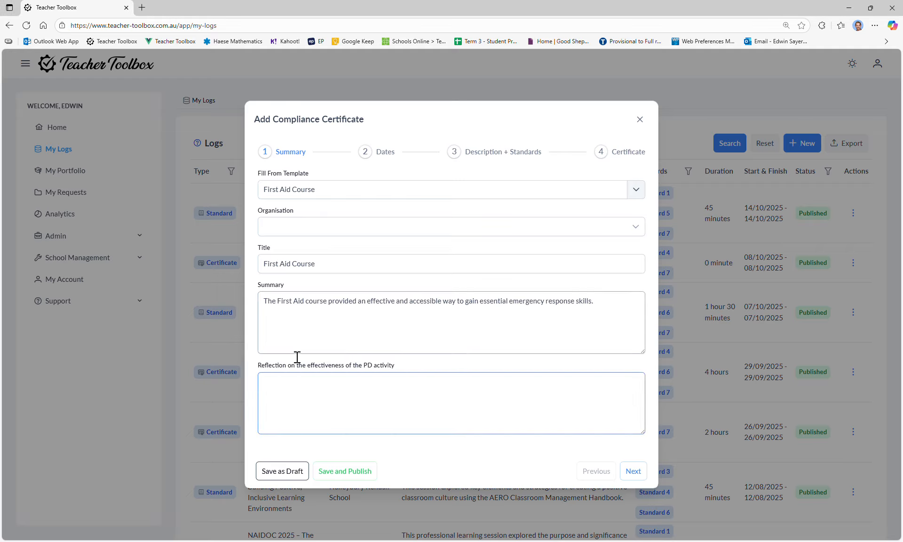
left_click_drag(262, 365, 400, 372)
left_click(277, 301)
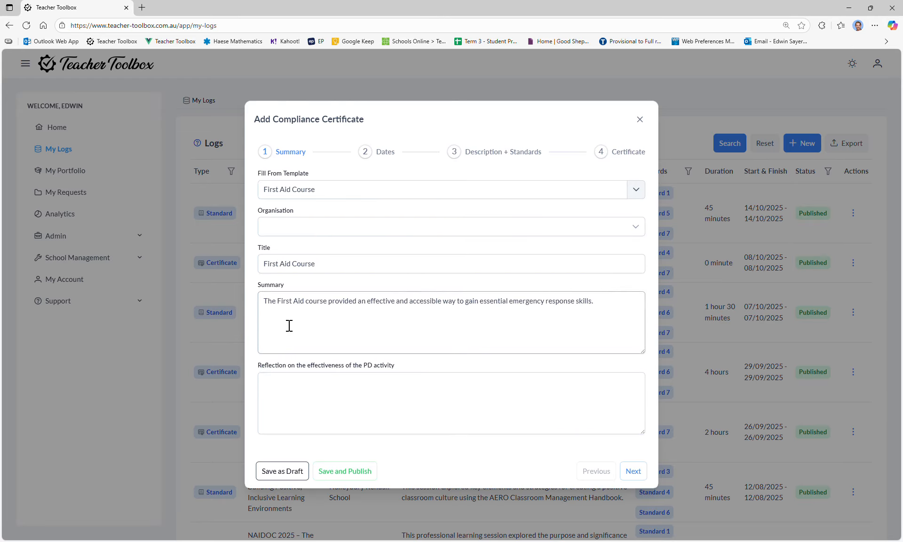
left_click(269, 304)
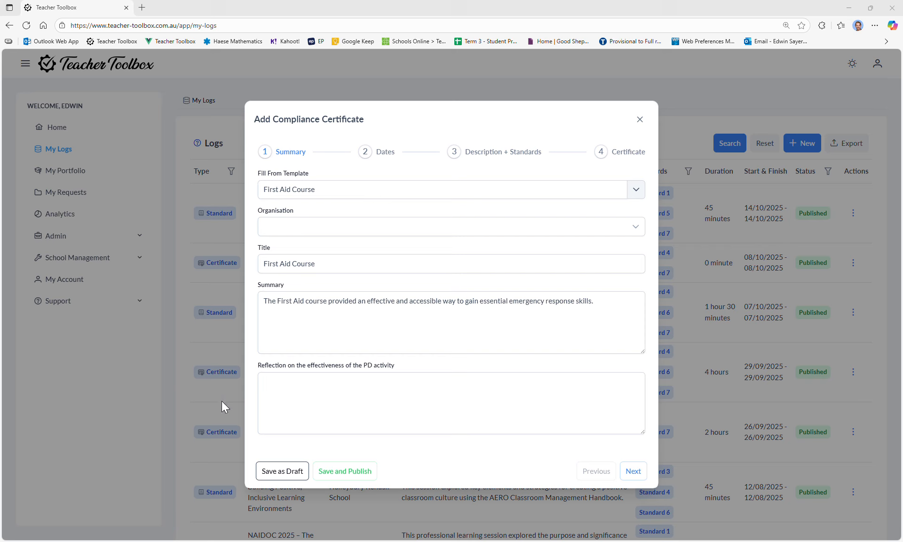
left_click(331, 411)
type("As a teacher completing this legal requirement, it enhanced my understanding of practical safety procedures and reinforced the importance of preparedness in the school environment.")
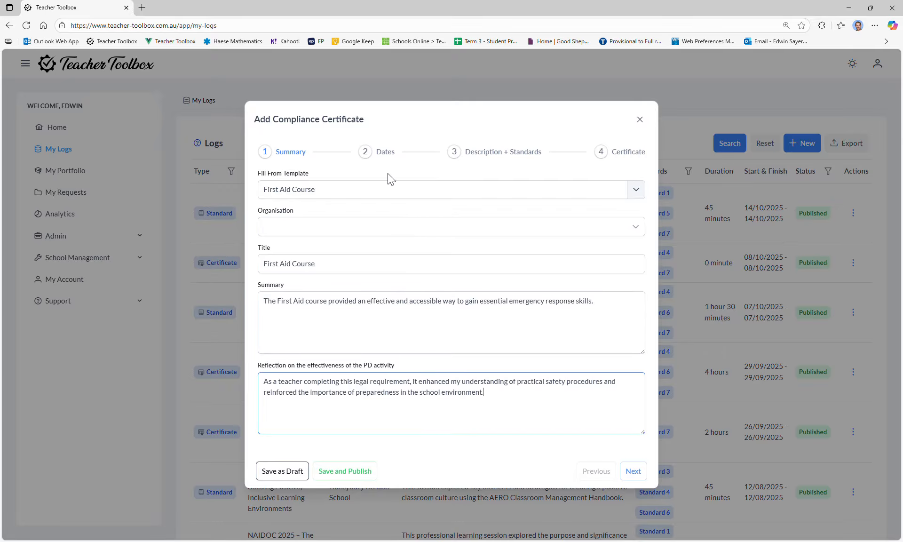
Set the start and finish dates to 09/09/2025 - 09/09/2025 and increase the hours in the activity's duration.
left_click(385, 155)
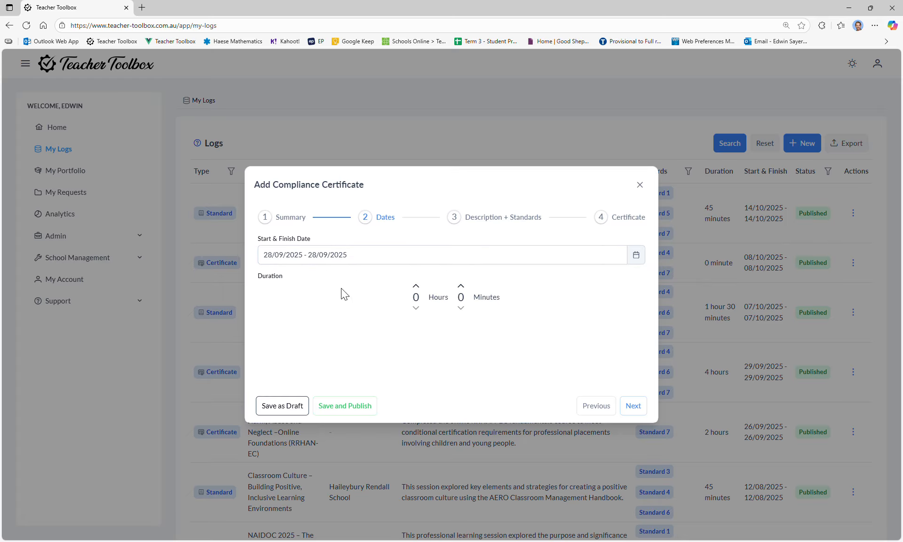
left_click(635, 260)
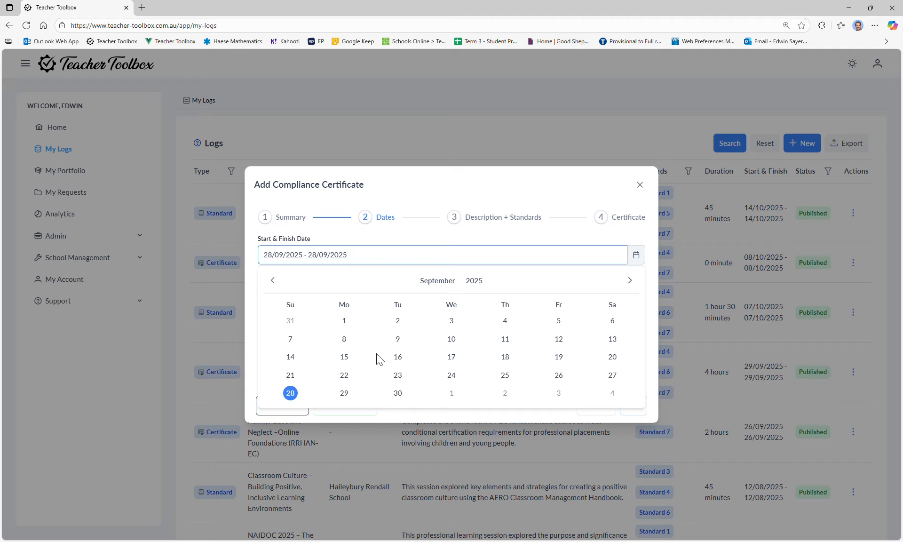
left_click(345, 338)
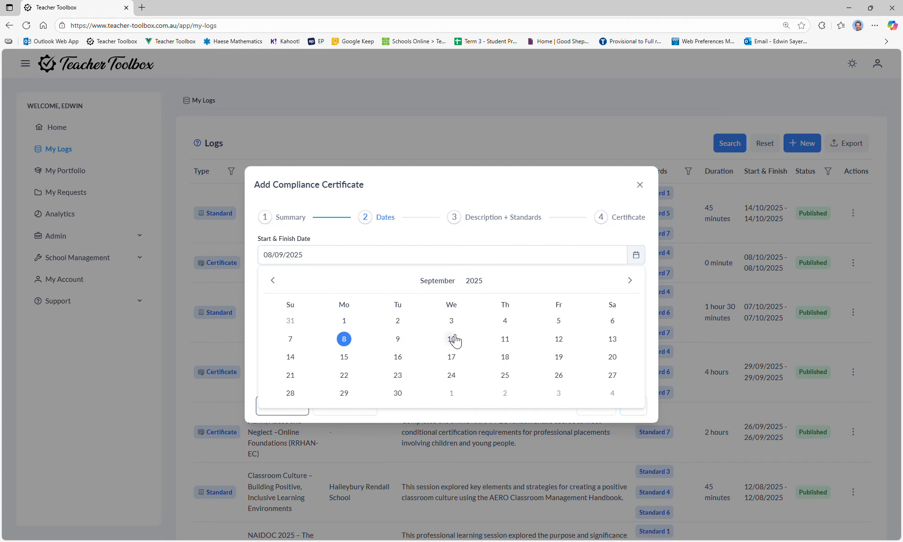
left_click(451, 340)
left_click(344, 338)
left_click(344, 340)
left_click(398, 339)
left_click(397, 339)
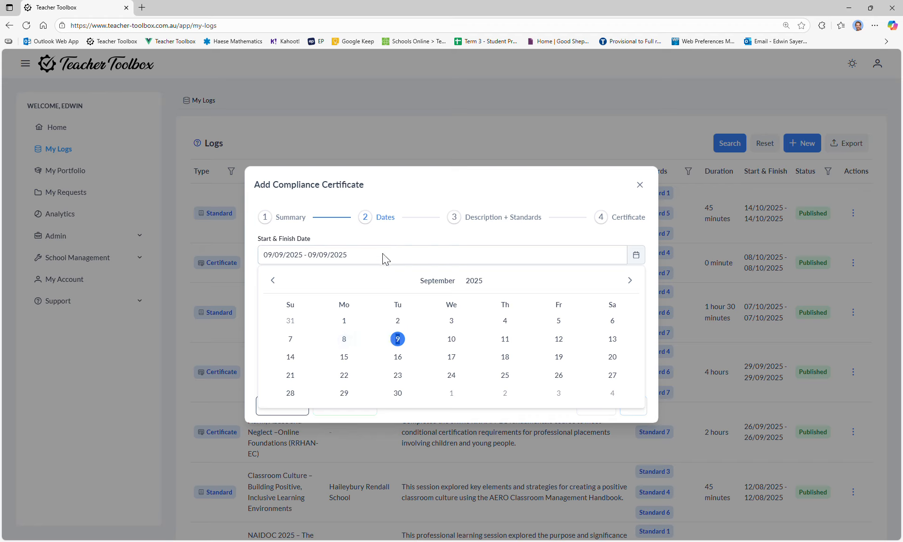
left_click(361, 240)
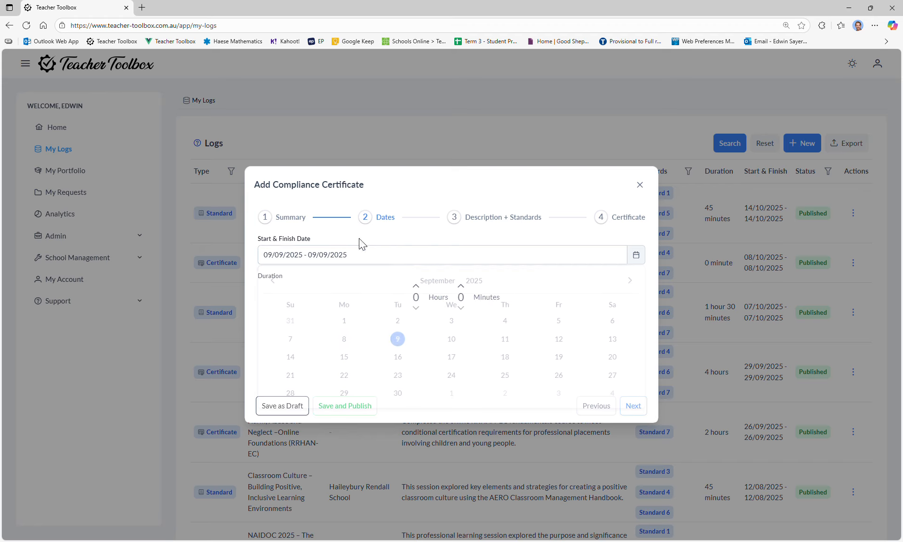
left_click(416, 286)
left_click(421, 286)
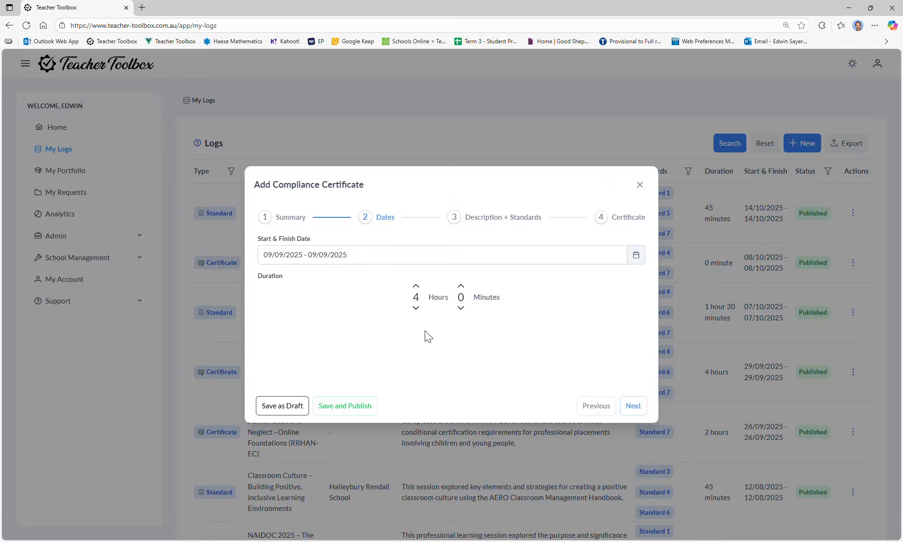
Review the description and the pre-selected Proficient standards, including the explanation of Proficient under 4.4 Maintain student safety.
left_click(510, 217)
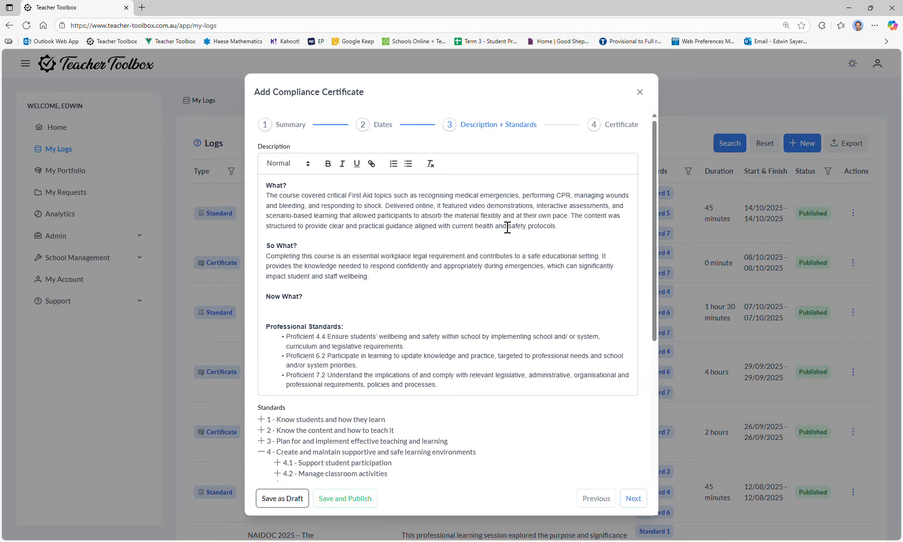
scroll(398, 286, "down", 2)
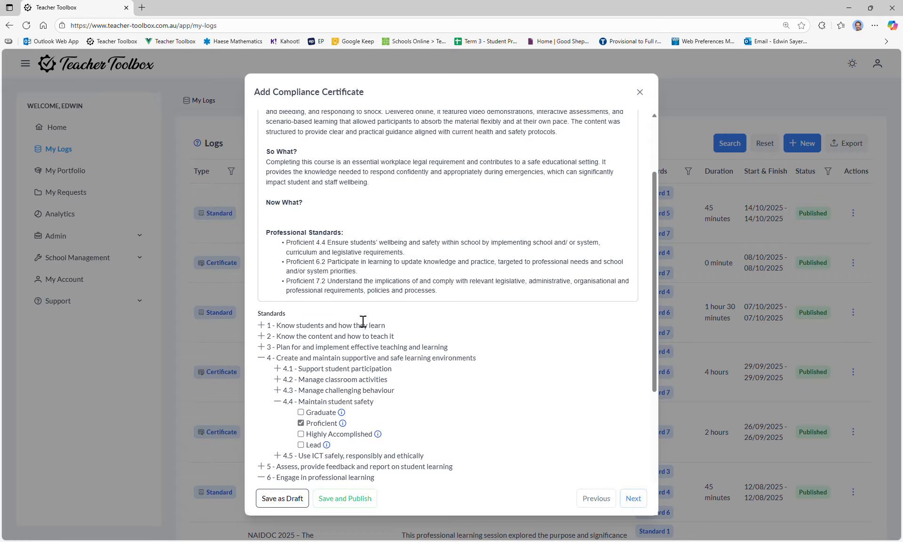
scroll(295, 286, "down", 2)
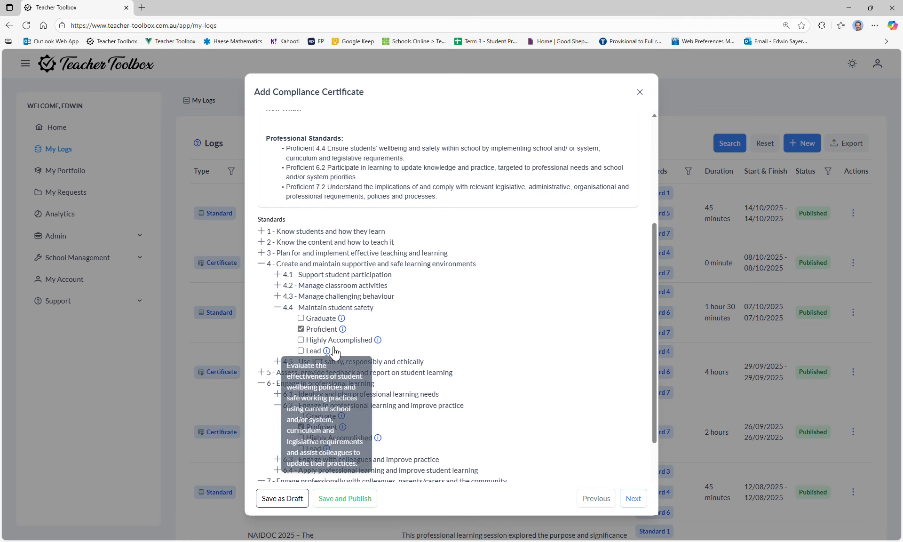
mouse_move(343, 328)
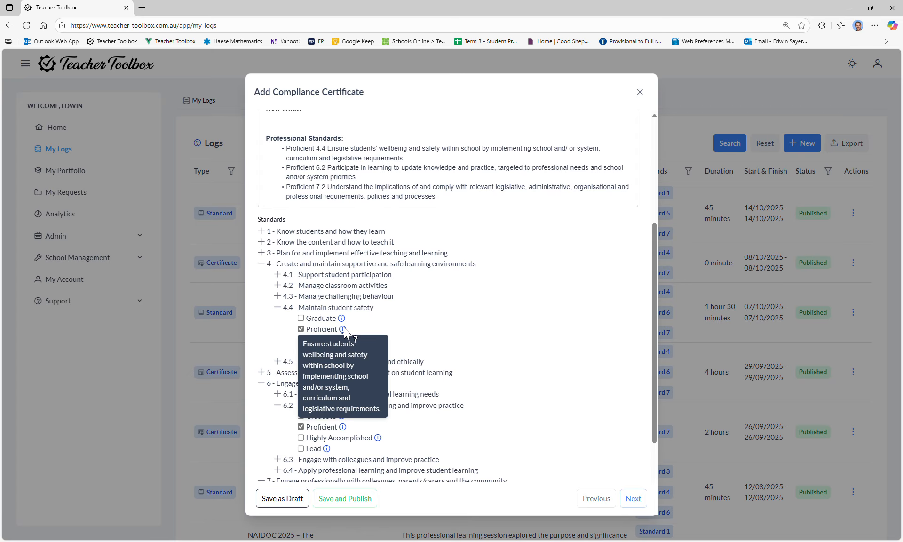
scroll(344, 328, "down", 2)
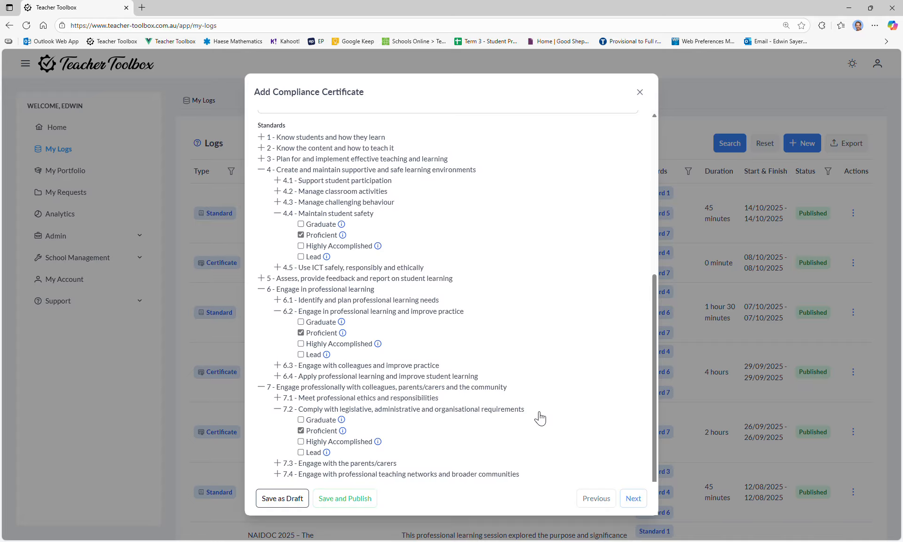
scroll(527, 426, "up", 4)
scroll(527, 426, "up", 2)
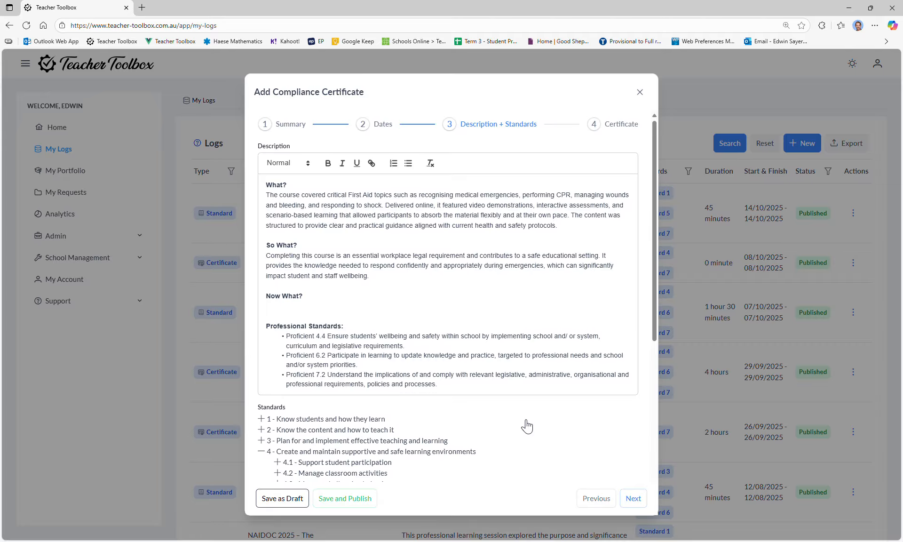
Paste a paragraph under "Now What?" about staying informed on workplace safety and refreshing First Aid every 3 years and CPR annually.
left_click(294, 315)
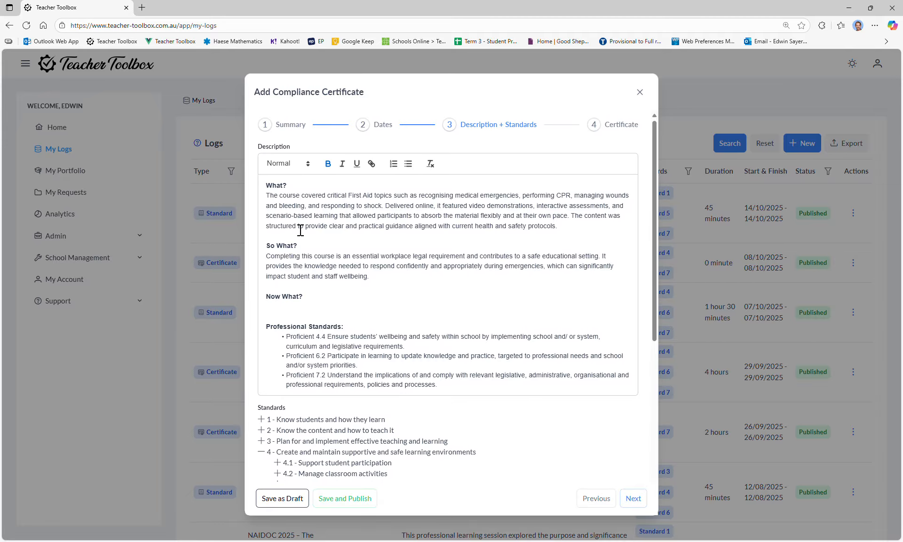
left_click(278, 245)
left_click(297, 307)
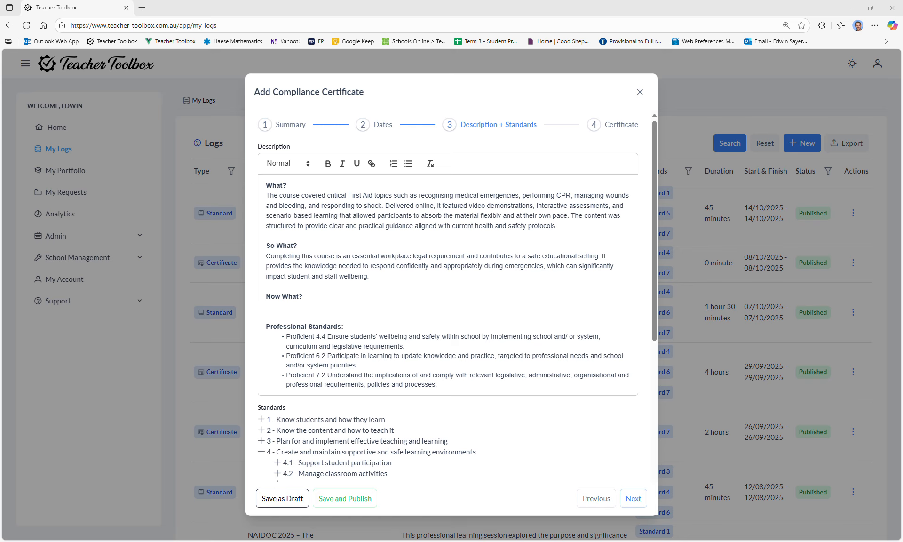
left_click(294, 317)
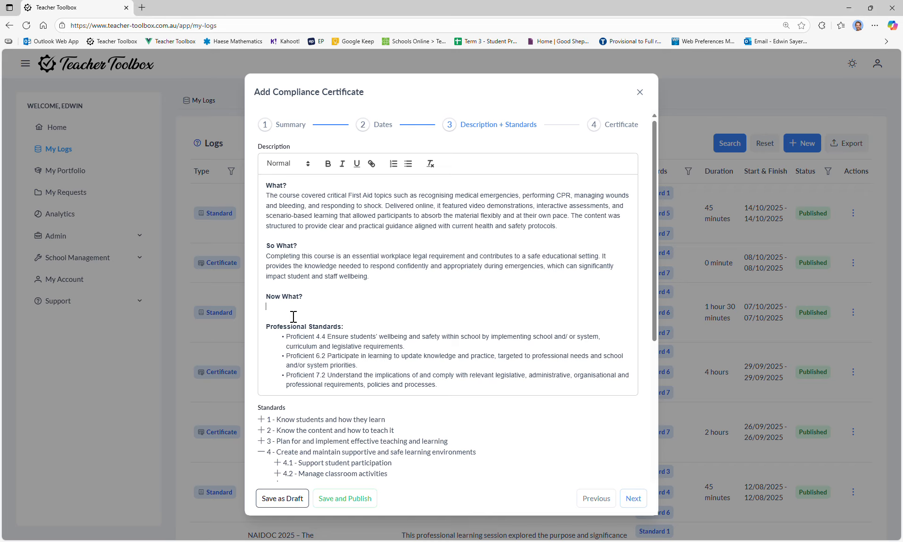
type("Having completed this training, I will continue to stay informed about workplace health and safety practices and refresh my First Aid knowledge regularly (at least every 3 years and CPR annually).")
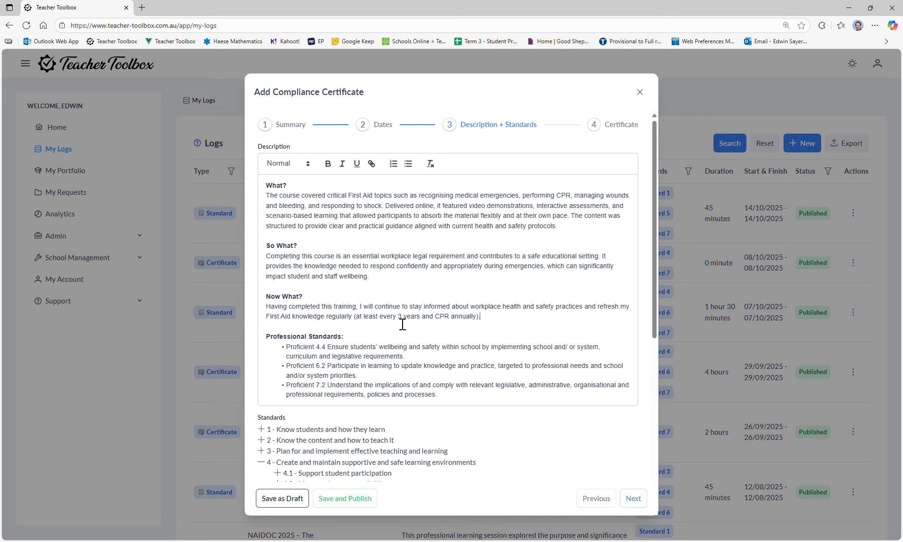
left_click_drag(470, 306, 397, 319)
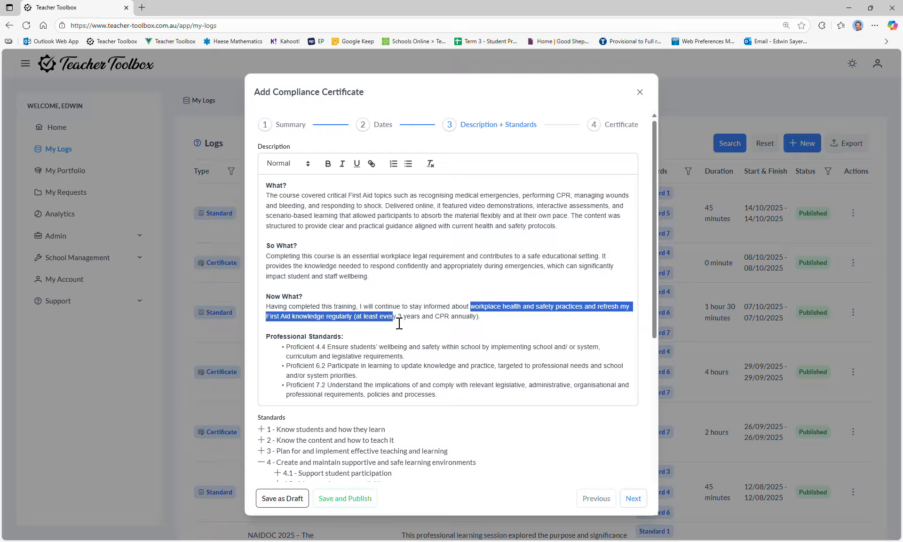
left_click(399, 323)
left_click(466, 325)
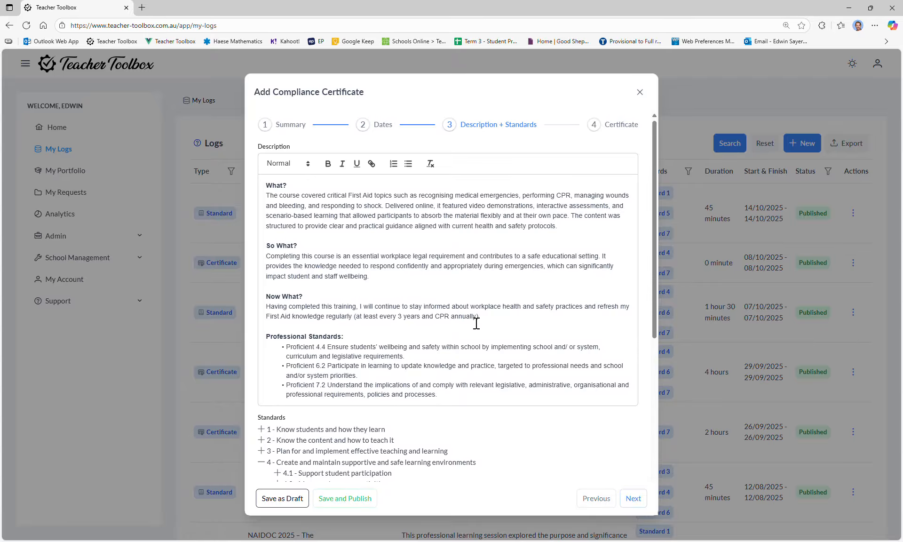
left_click(440, 324)
Attach Dummy certificate.pdf as the certificate file of the compliance certificate.
left_click(621, 124)
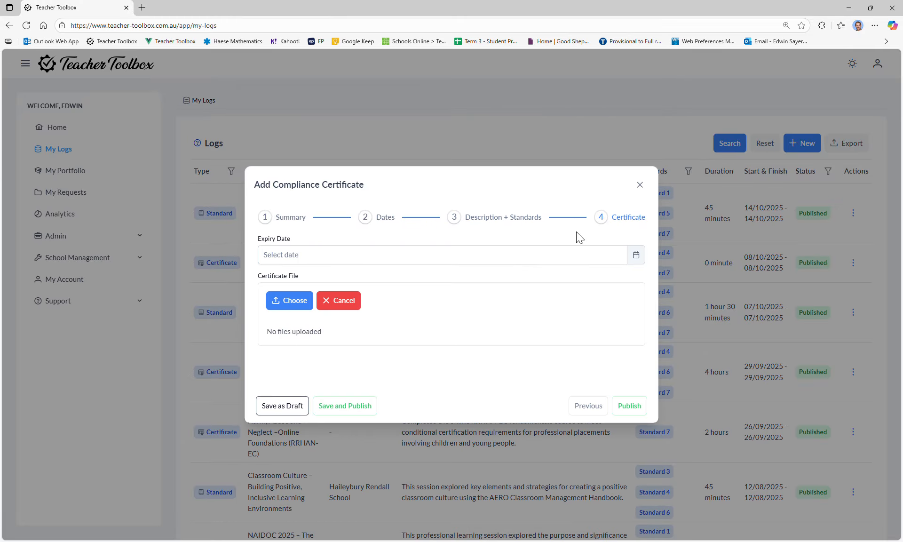
left_click(286, 301)
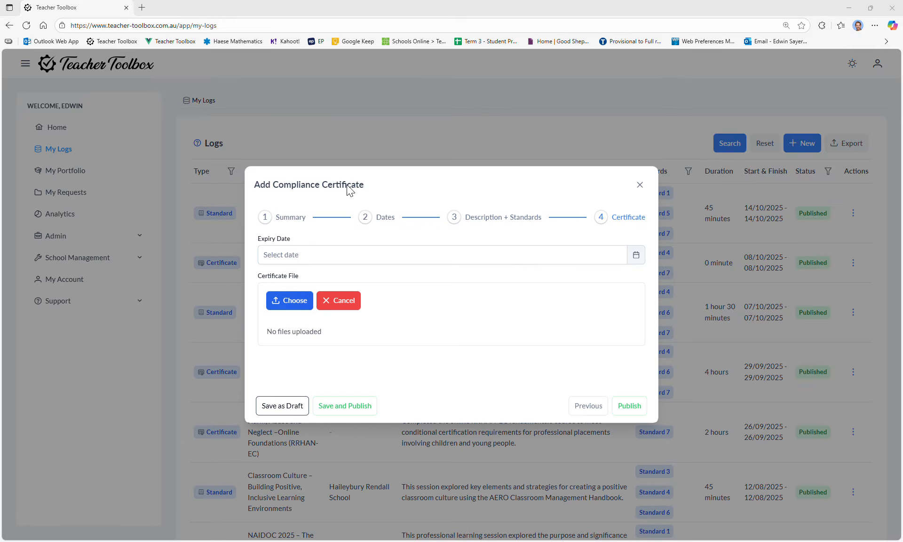
left_click(519, 265)
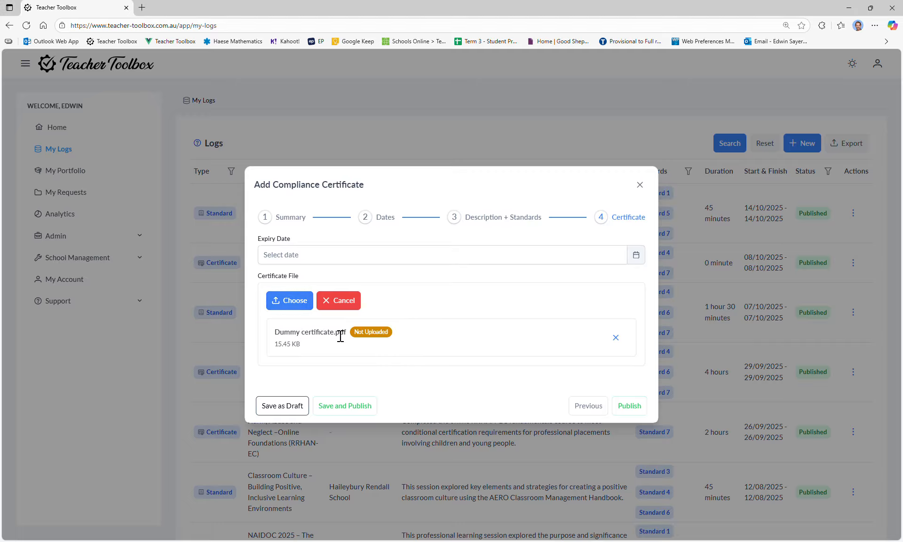
Check the activity's start and finish dates and set the certificate's expiry date to 09/09/2025.
left_click(636, 254)
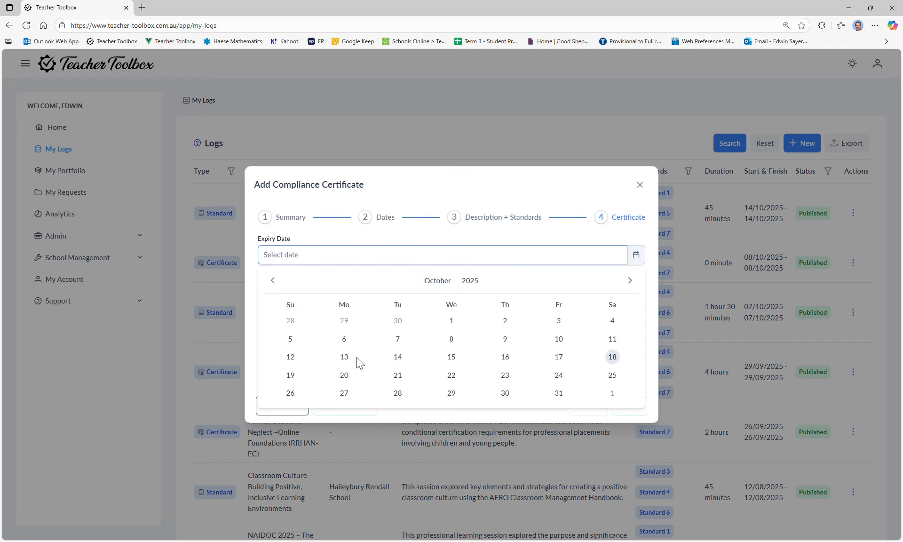
left_click(272, 280)
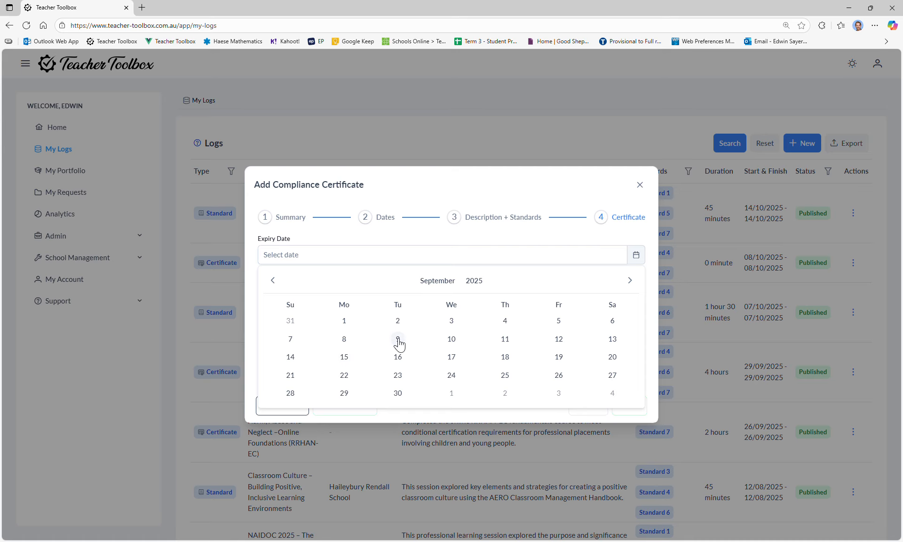
left_click(384, 217)
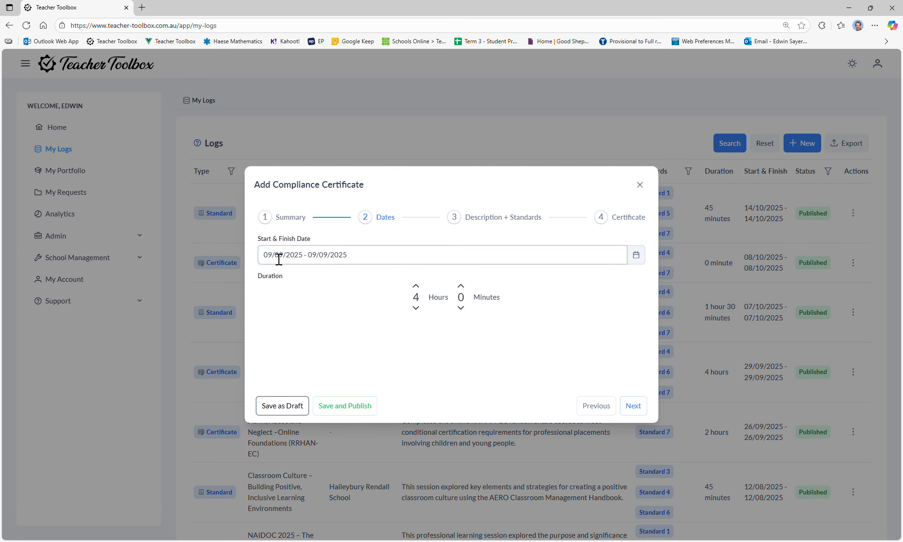
left_click(629, 218)
left_click(384, 264)
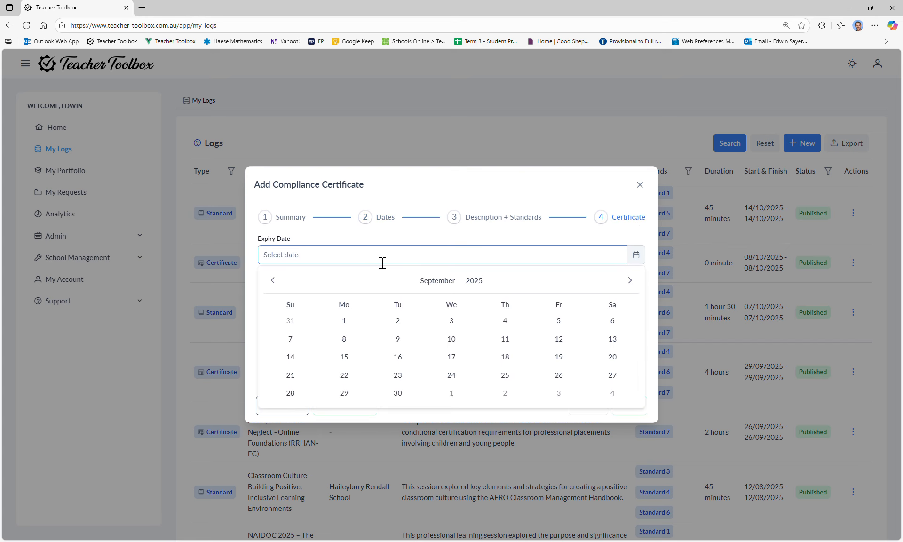
left_click(398, 338)
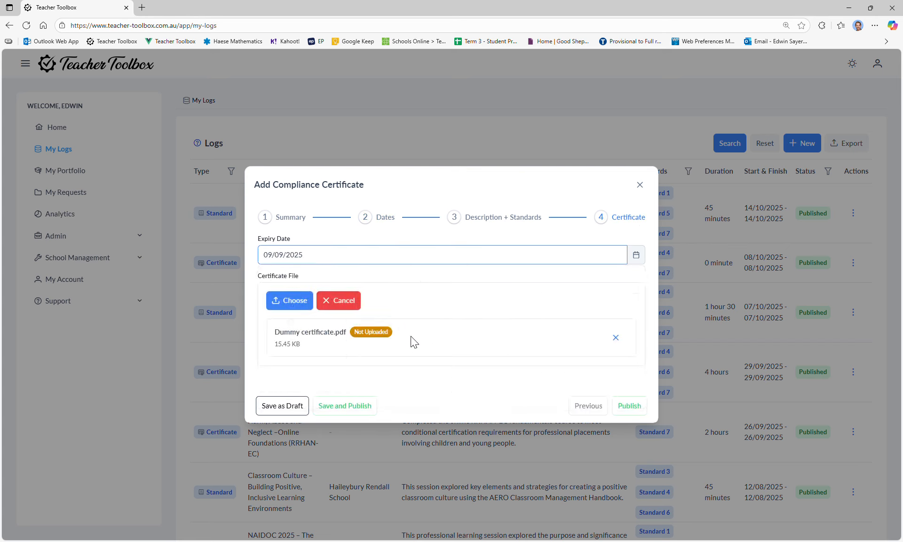
Set the certificate's expiry date to 09/09/2028 and publish the First Aid Course certificate.
left_click(396, 262)
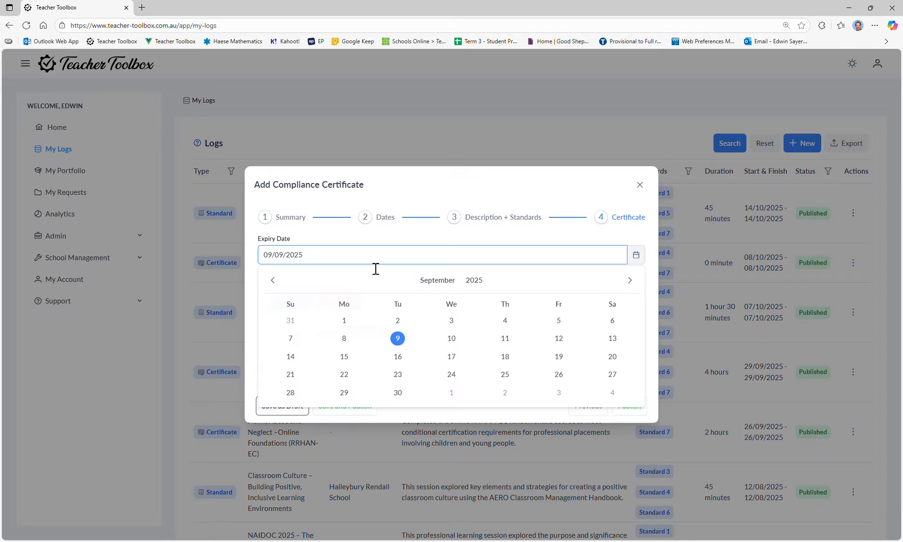
left_click(475, 281)
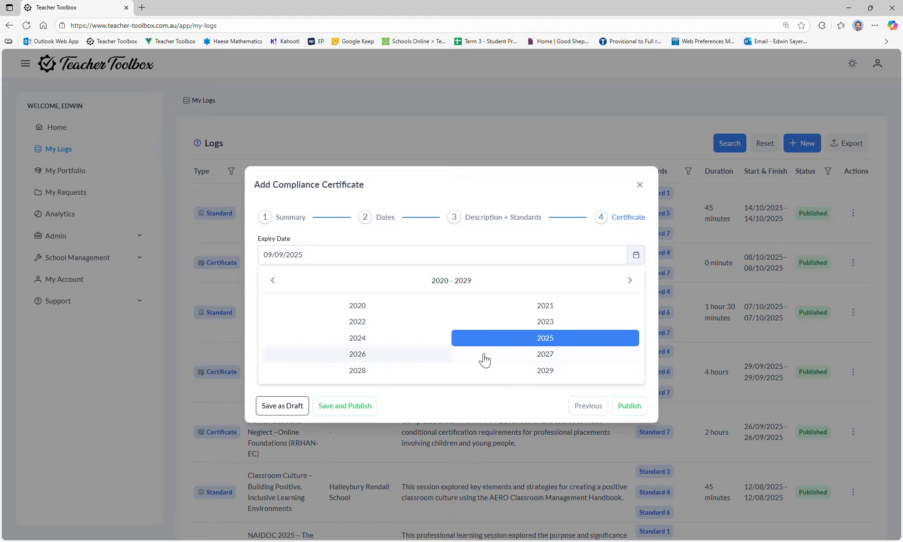
left_click(387, 371)
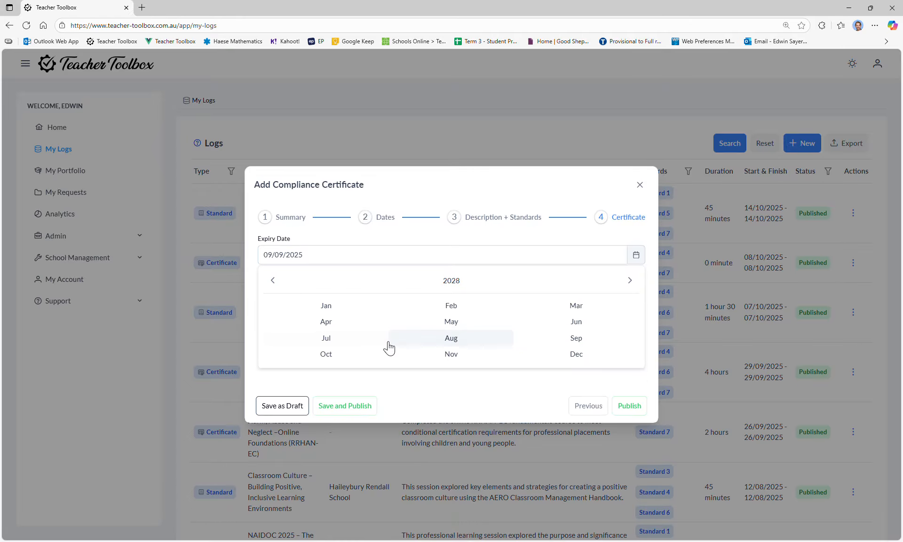
left_click(588, 348)
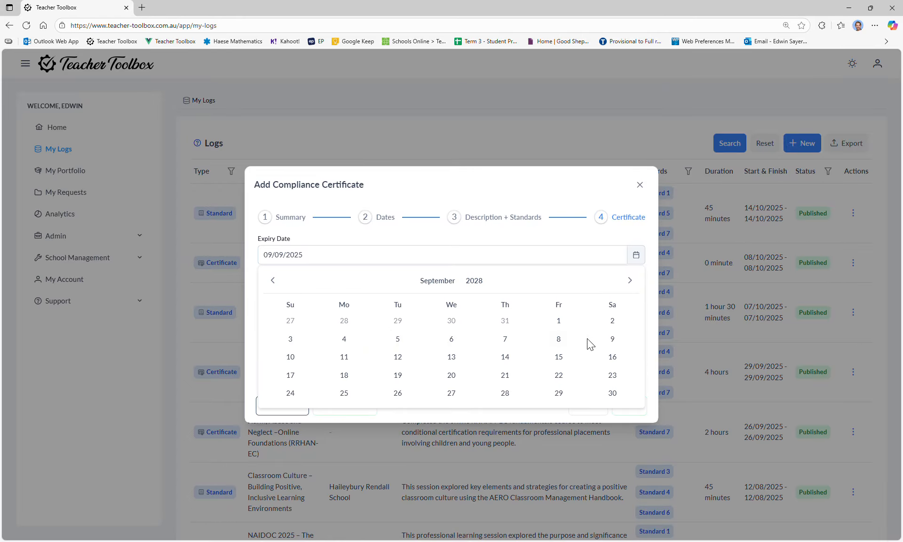
left_click(612, 339)
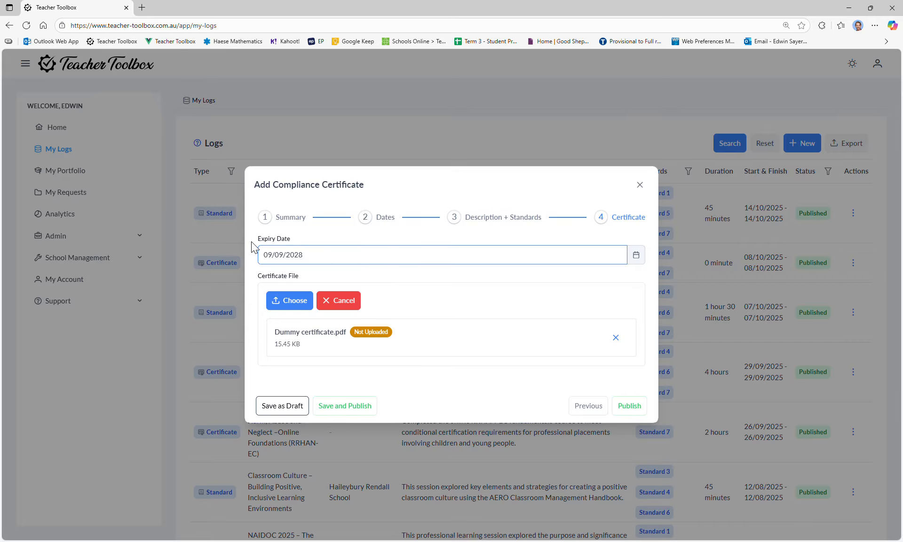
left_click(631, 407)
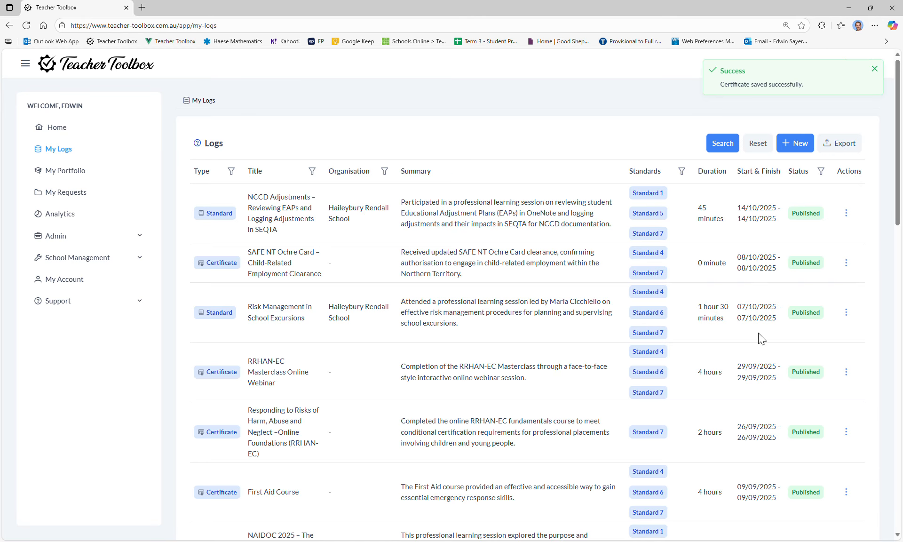
Review the First Aid Course entry in the logs list, including its standards, duration, dates and status.
scroll(324, 360, "down", 2)
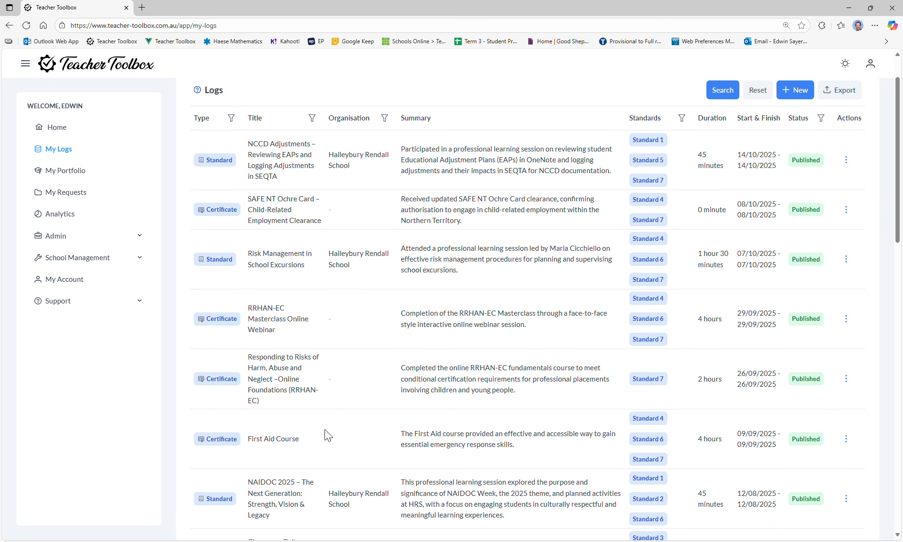
scroll(329, 435, "down", 1)
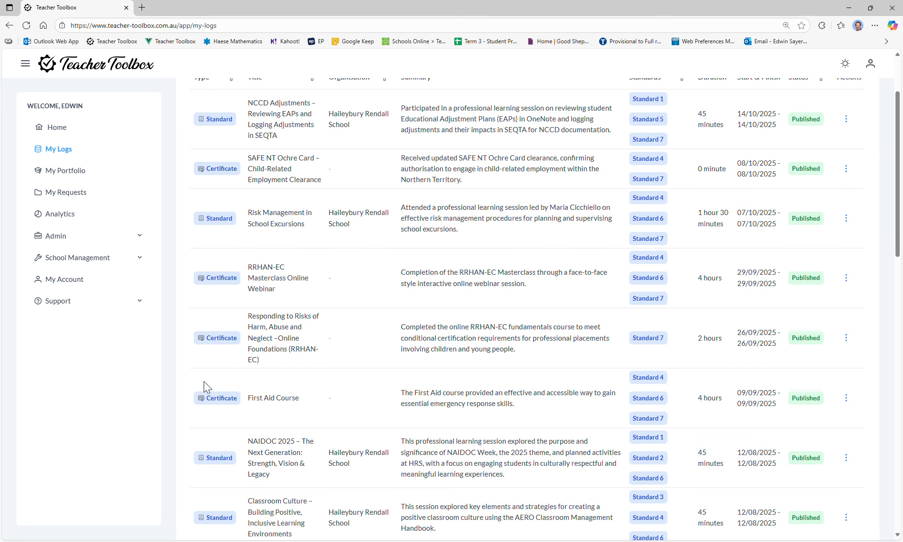
left_click_drag(204, 381, 759, 394)
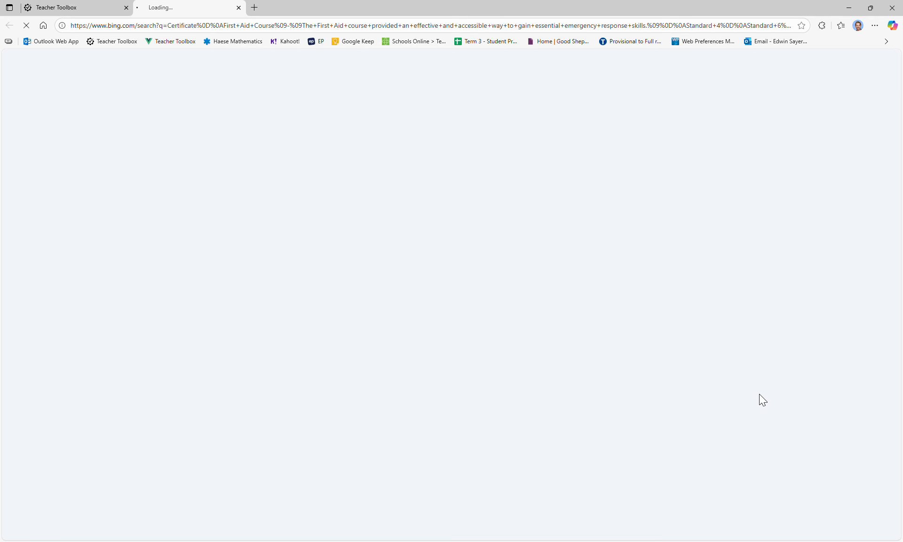
left_click(239, 8)
scroll(514, 362, "up", 2)
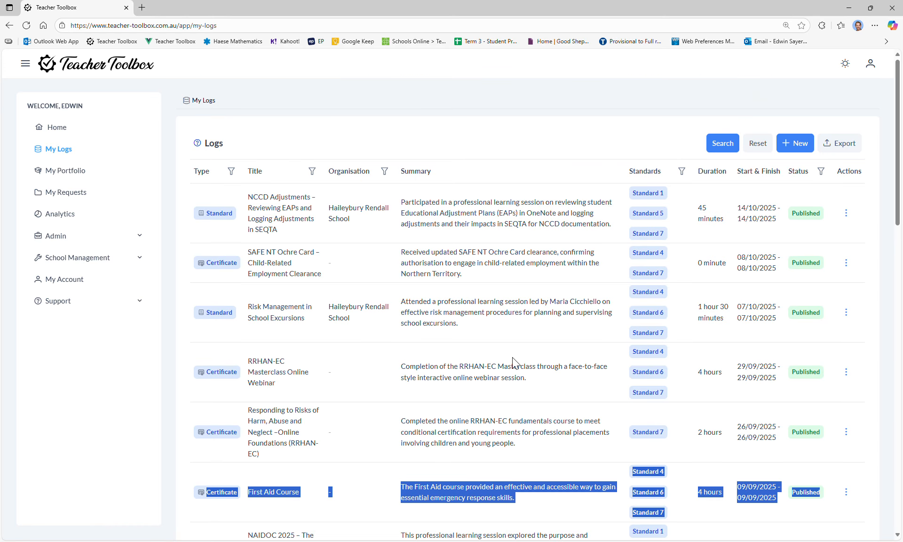
left_click(514, 362)
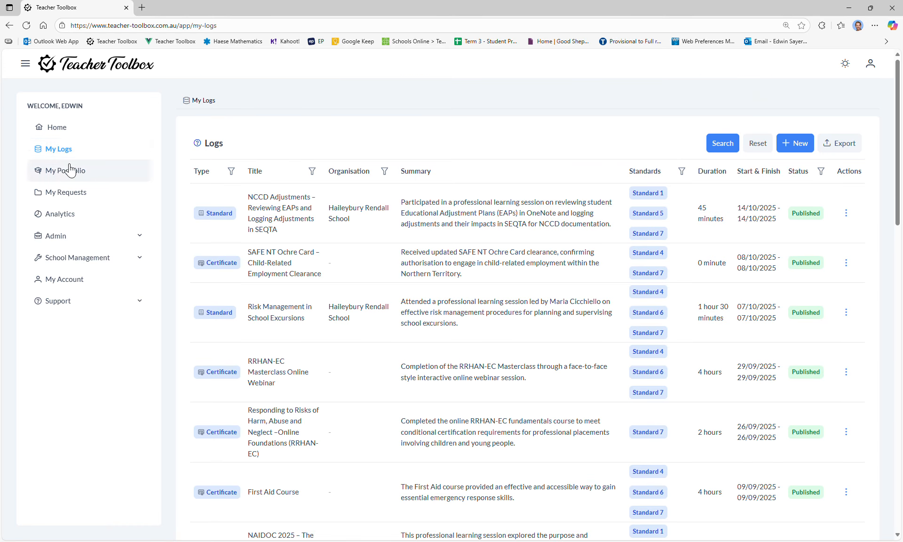
Go to the home dashboard and examine the Certificate Expiry Alert for expired certificates or ones expiring in the next 90 days.
left_click(69, 127)
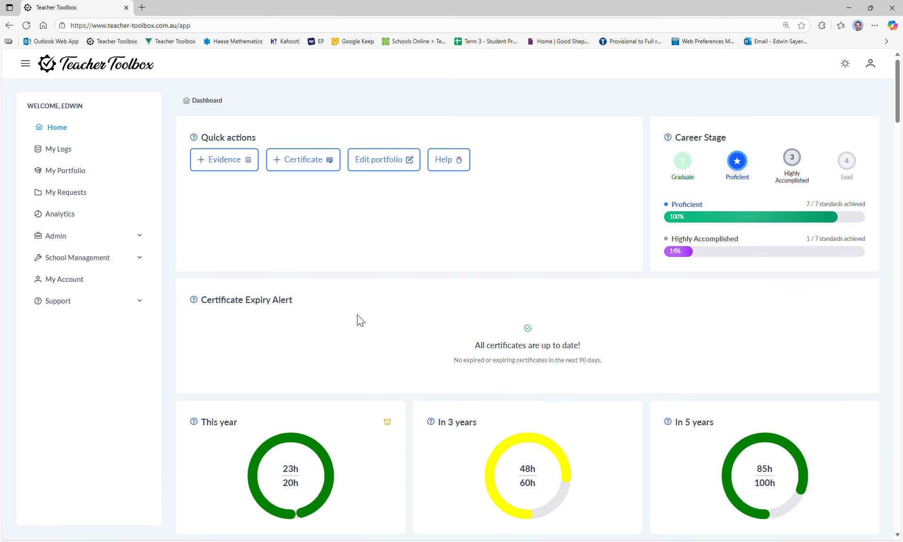
left_click_drag(202, 302, 320, 305)
left_click(274, 305)
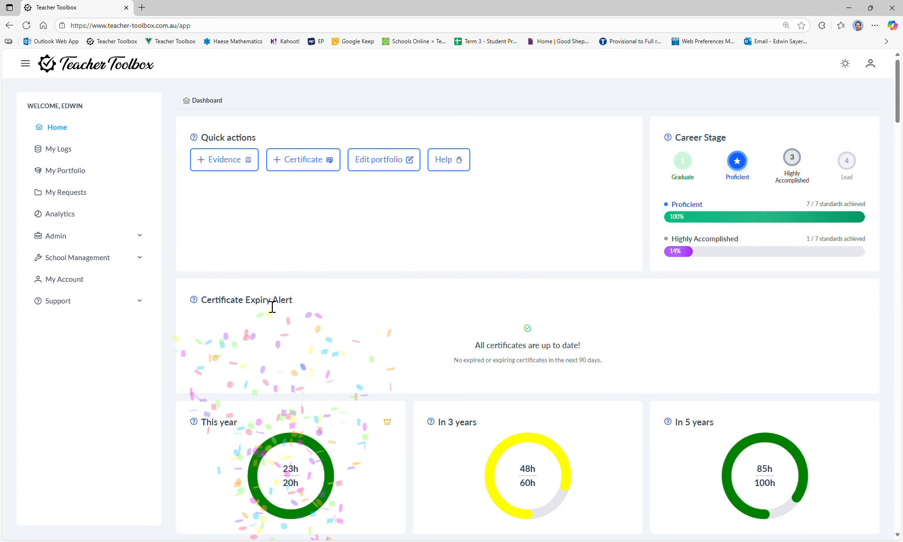
left_click_drag(502, 346, 569, 346)
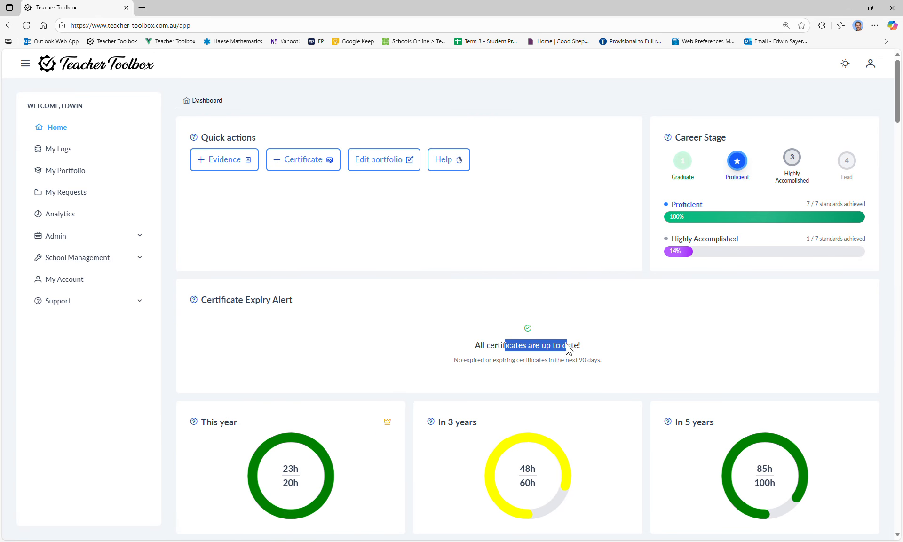
left_click(508, 350)
left_click_drag(468, 348, 627, 350)
left_click(263, 298)
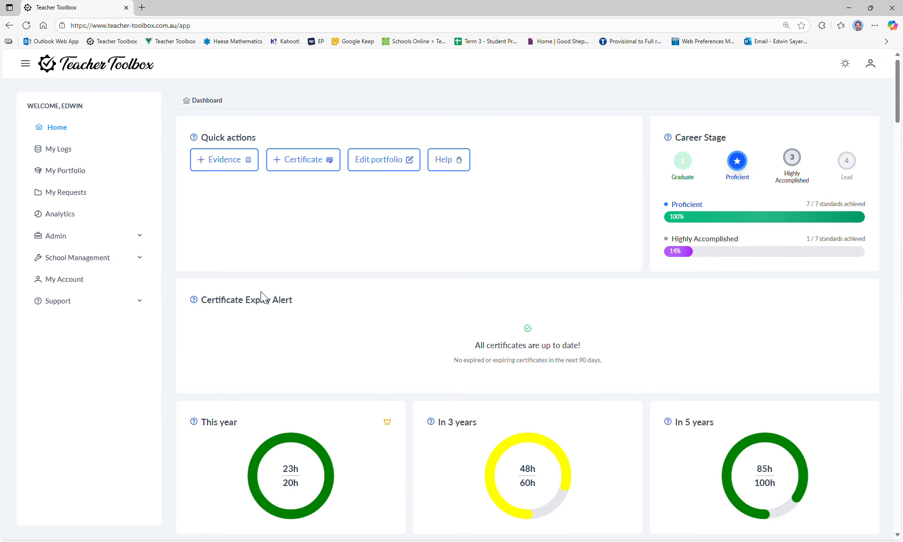
left_click_drag(542, 361, 398, 353)
left_click_drag(499, 361, 604, 365)
left_click(596, 365)
double_click(546, 345)
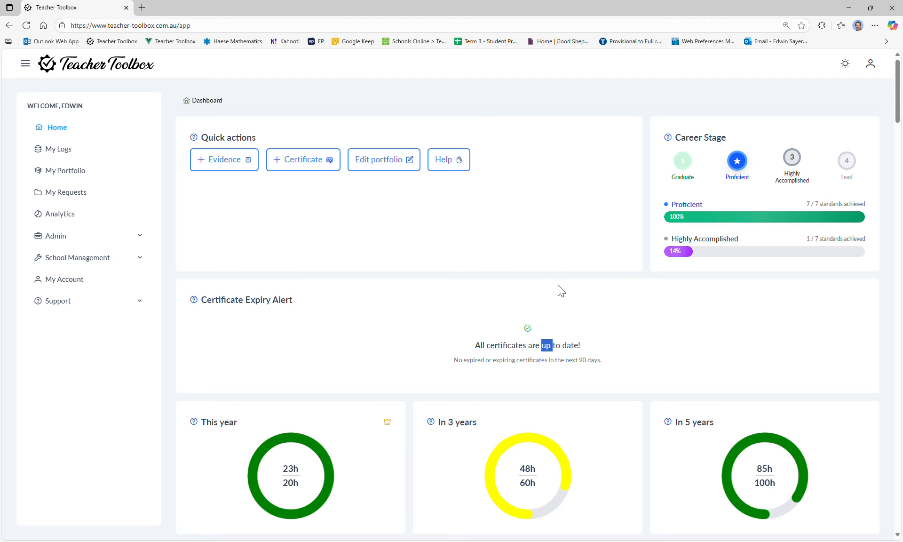